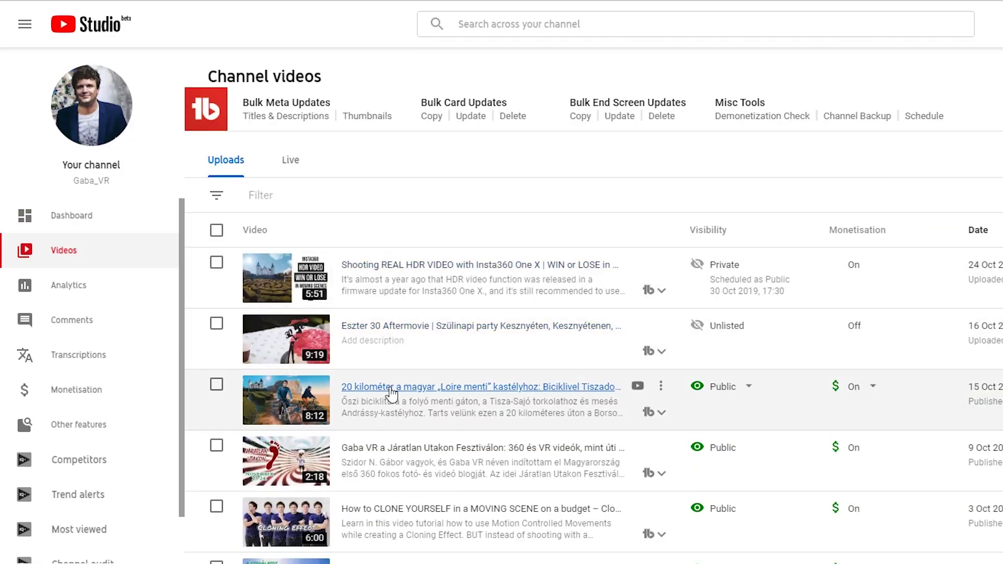
# Open the castle bike-ride video's end screen and inspect its Best for viewer element and addable types.
pyautogui.click(392, 388)
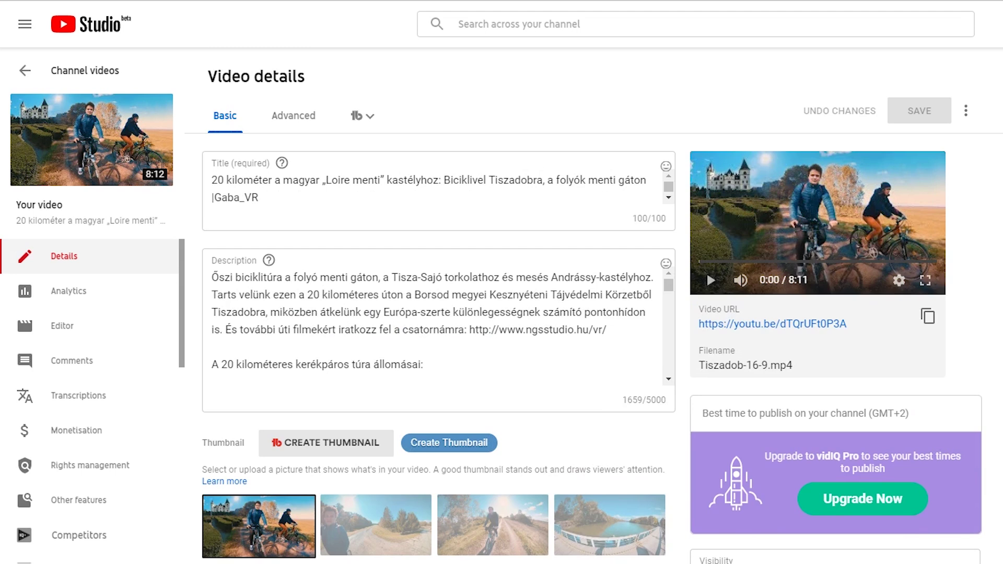
pyautogui.scroll(-5, 706, 270)
pyautogui.scroll(-5, 707, 271)
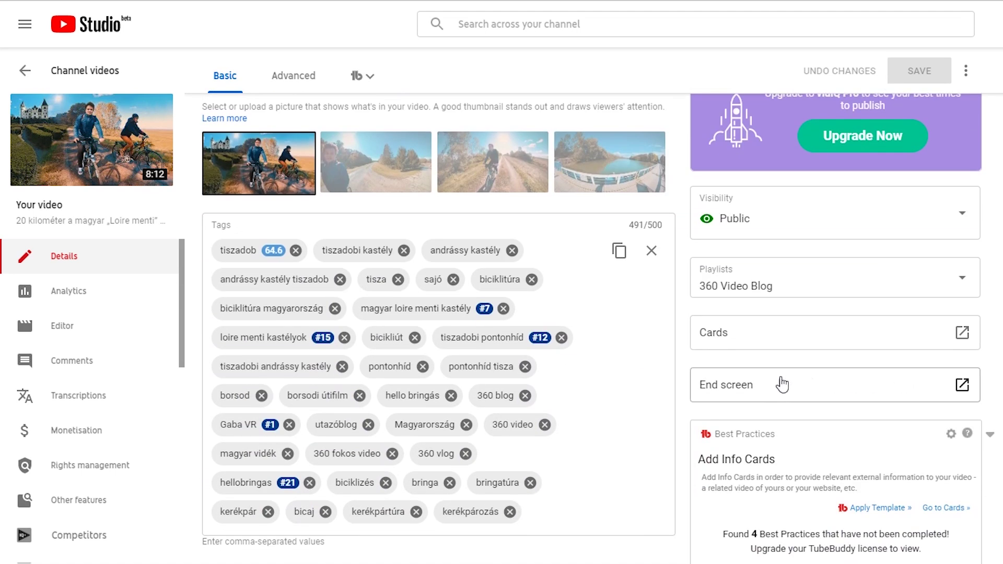
pyautogui.click(748, 386)
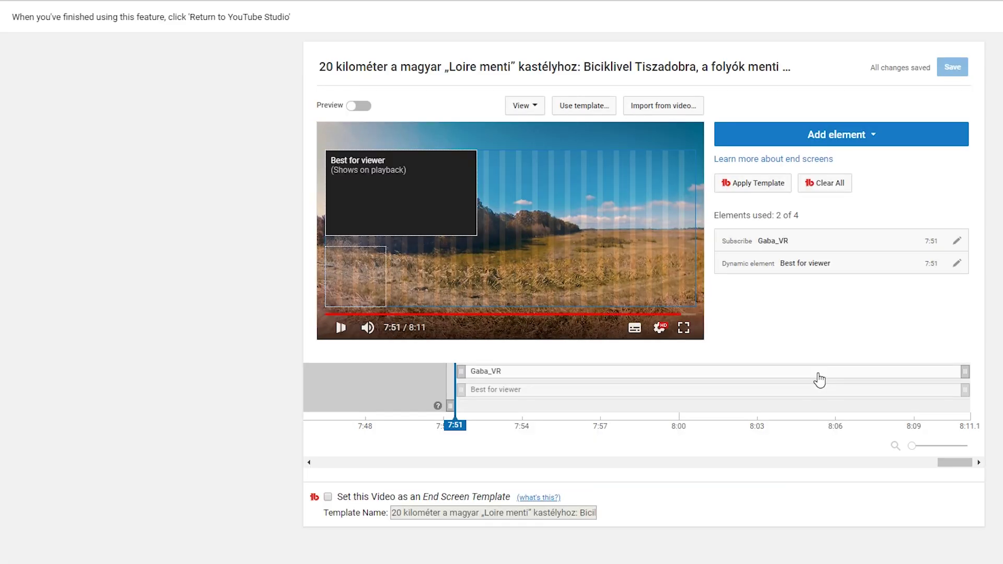
pyautogui.click(419, 206)
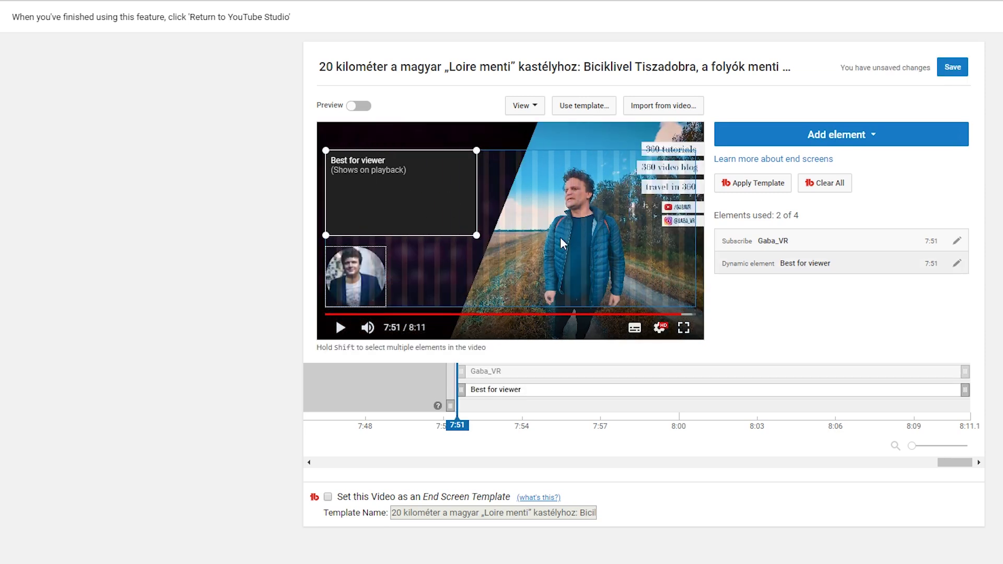
pyautogui.click(842, 134)
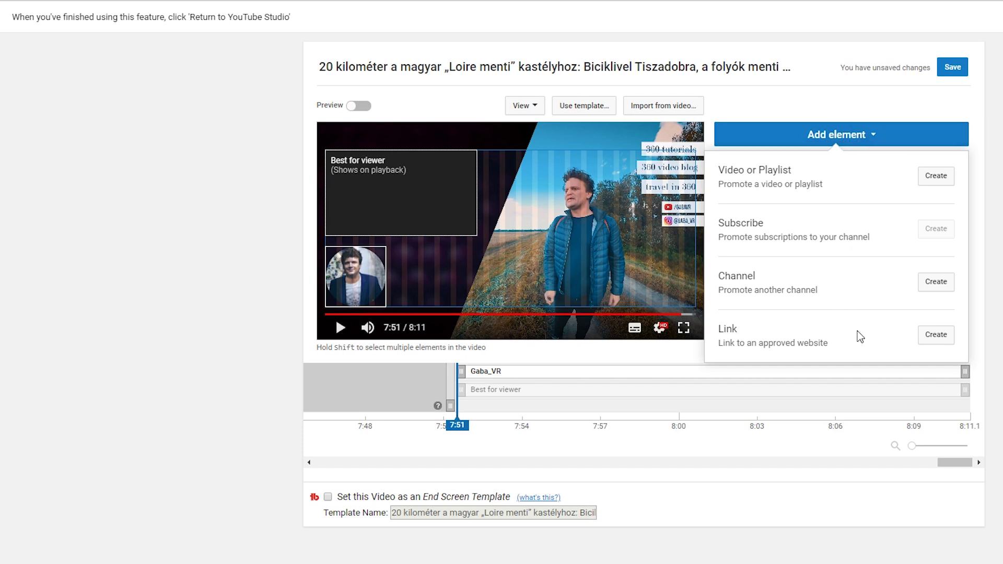
pyautogui.click(870, 140)
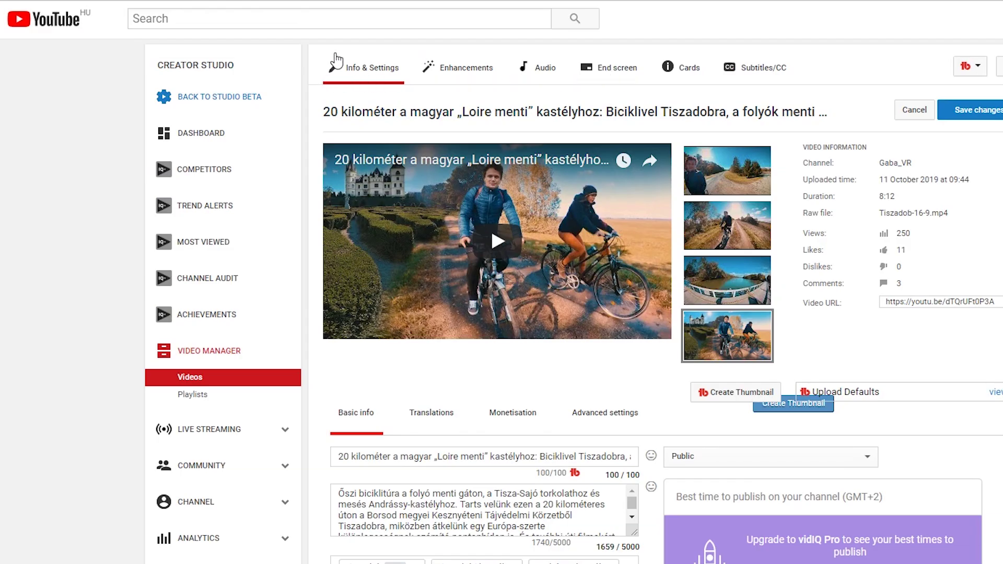
# View the bike video's classic end screen editor and its list of addable elements.
pyautogui.click(617, 69)
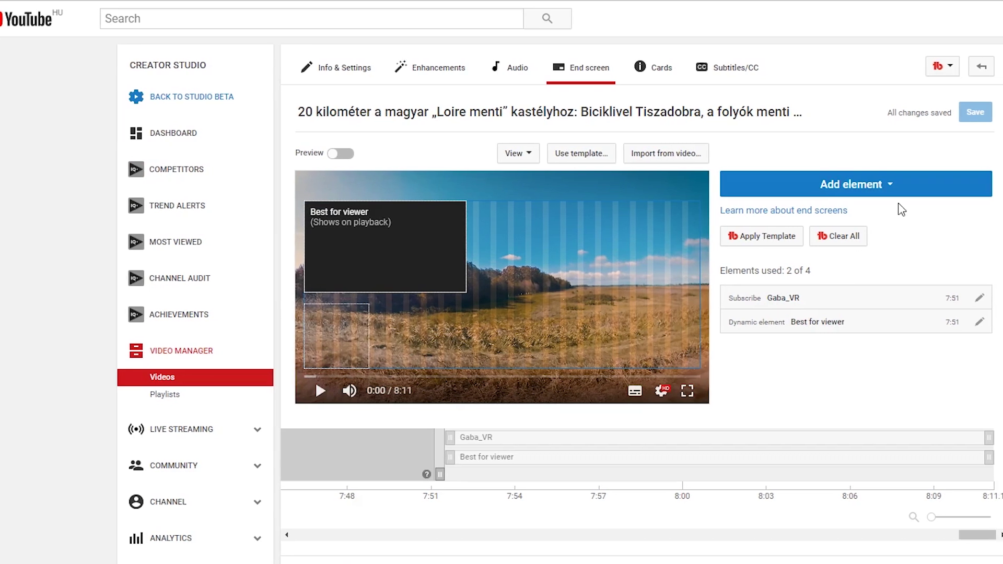
pyautogui.click(862, 184)
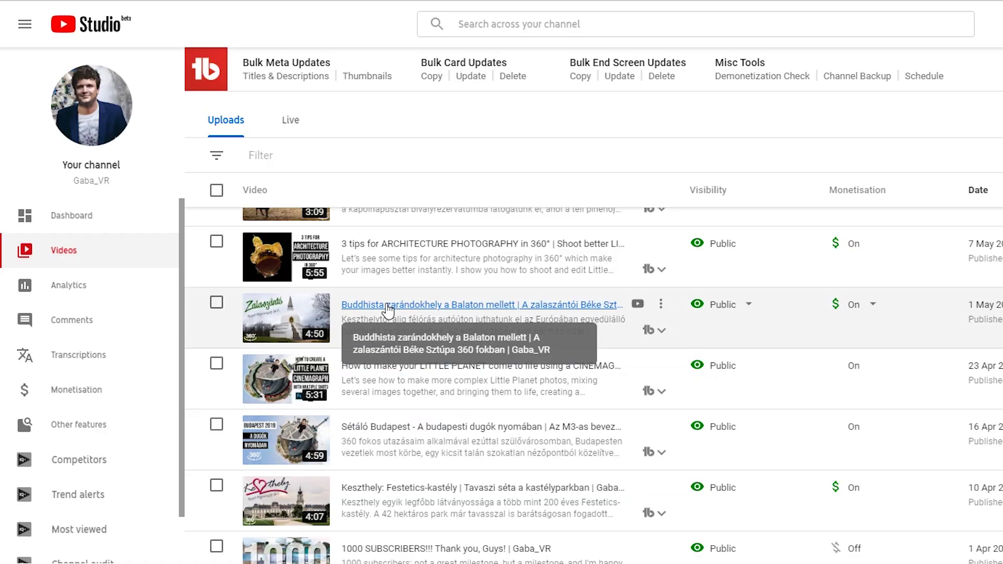
pyautogui.click(388, 304)
pyautogui.scroll(-3, 439, 313)
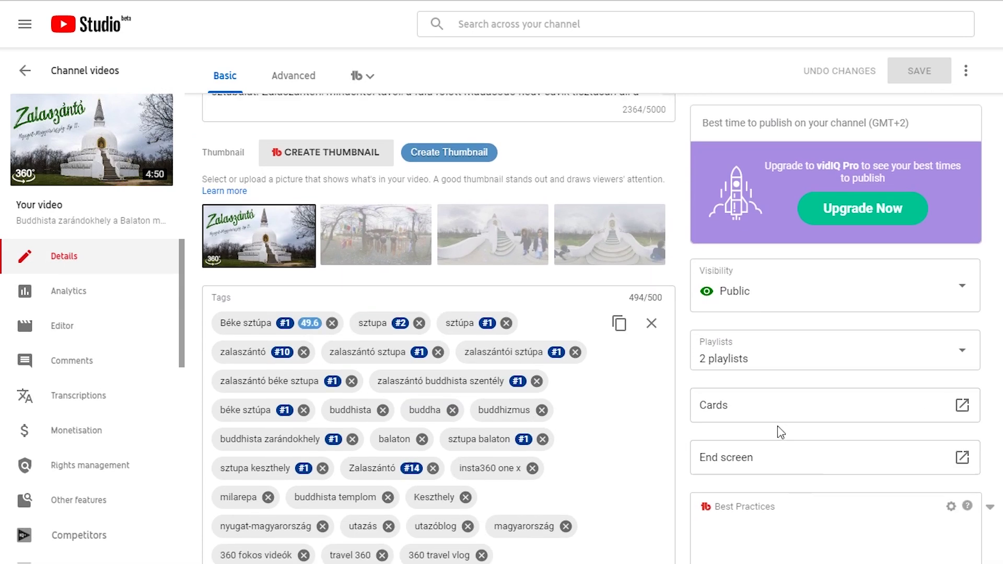
pyautogui.click(798, 460)
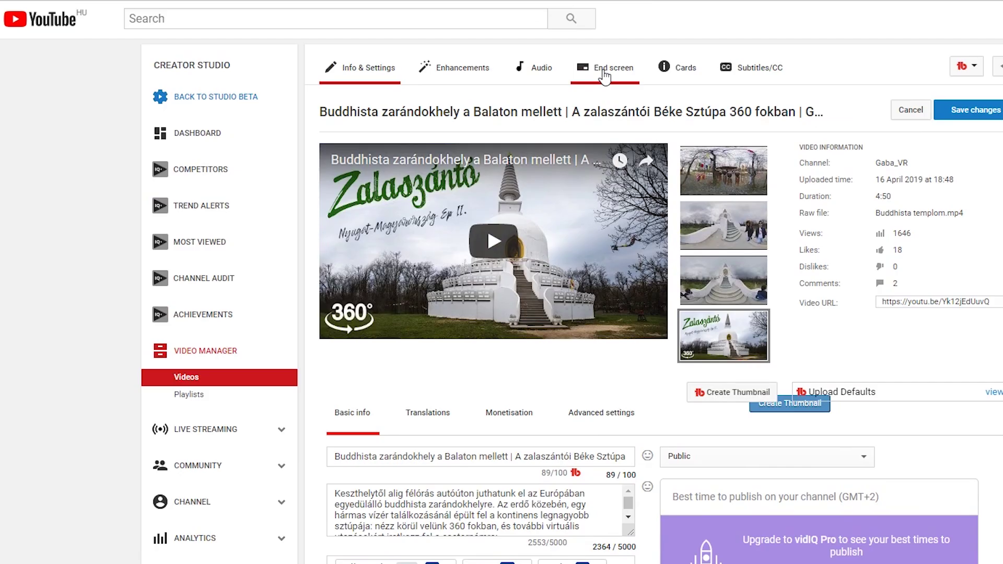
pyautogui.click(604, 71)
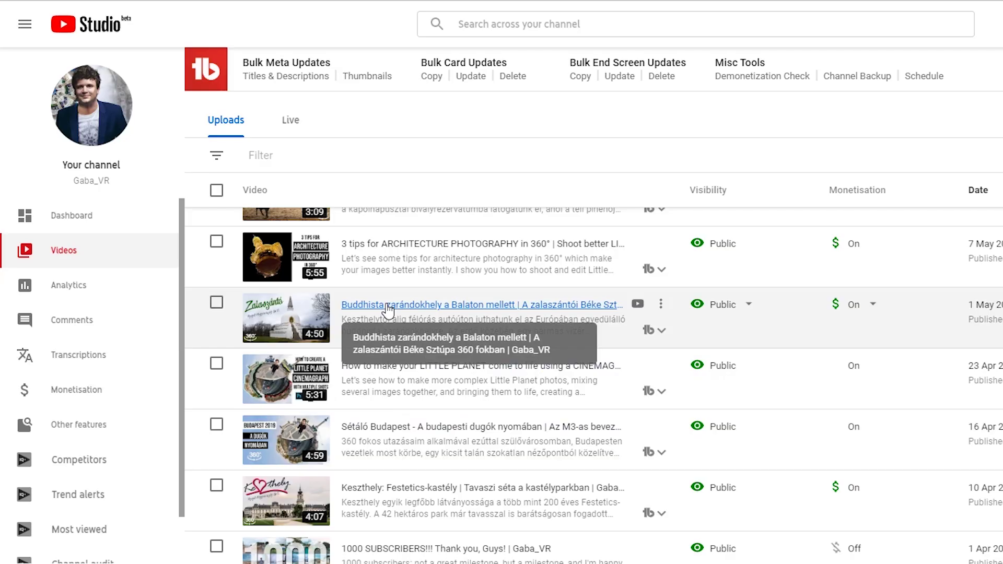
# Open the Zalaszántó stupa video's details, then its video editor.
pyautogui.click(388, 306)
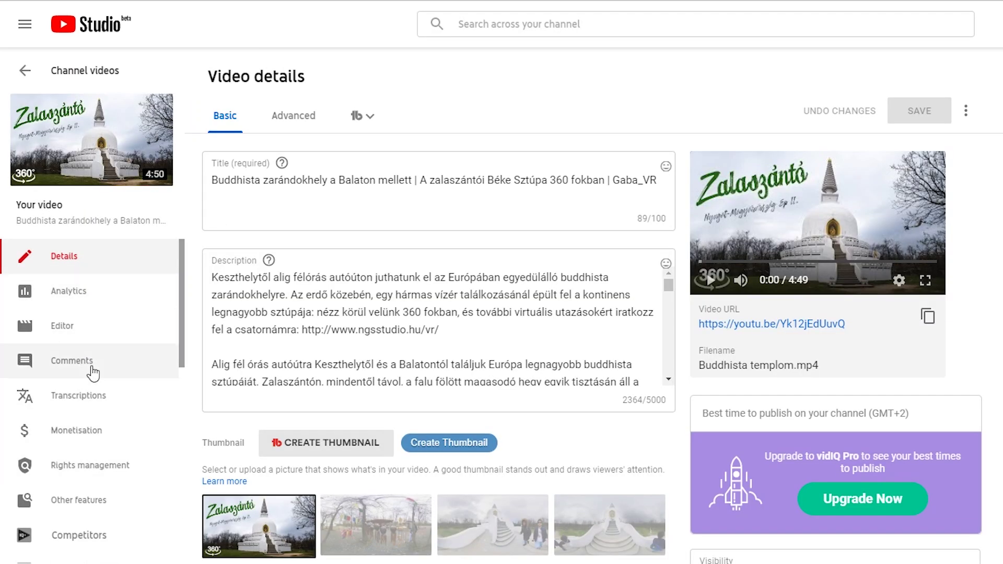
pyautogui.click(86, 333)
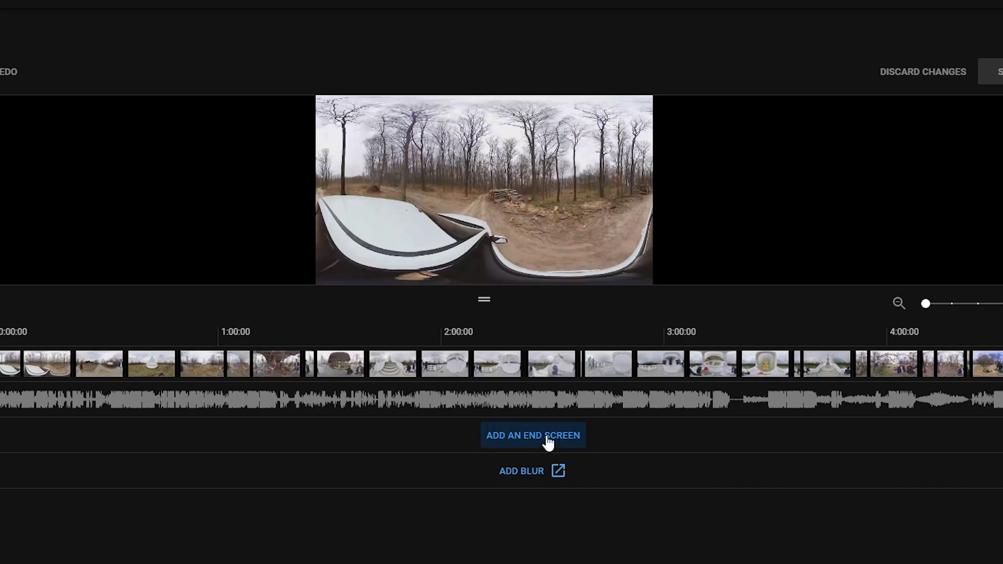
# Add an end screen using the '1 video or playlist, 1 subscribe' layout.
pyautogui.click(548, 439)
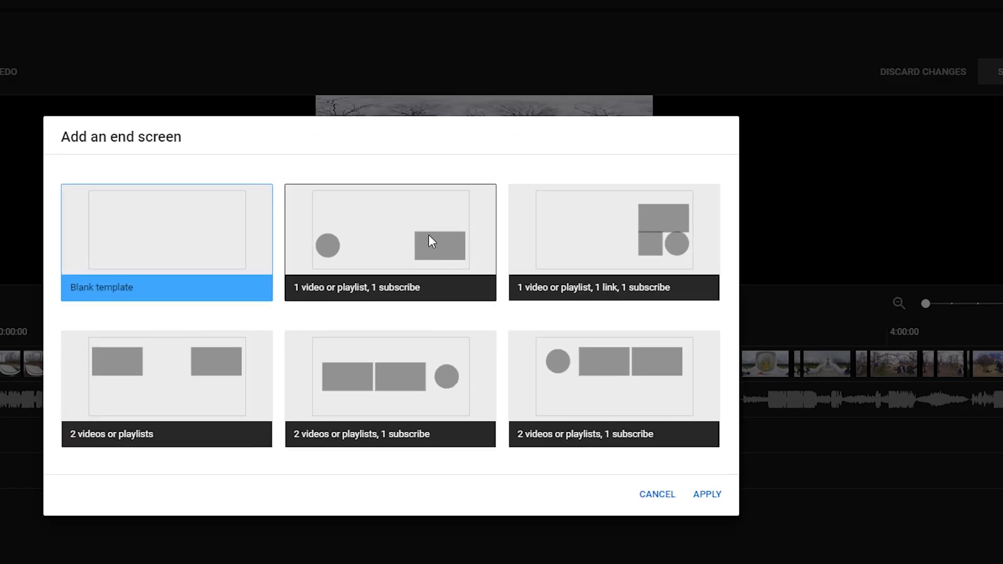
pyautogui.click(438, 237)
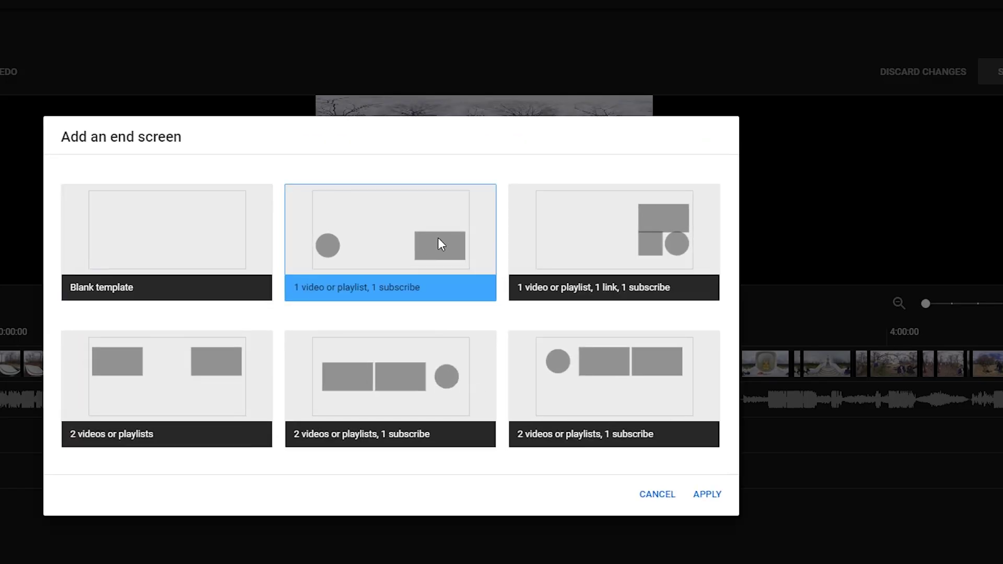
pyautogui.click(707, 495)
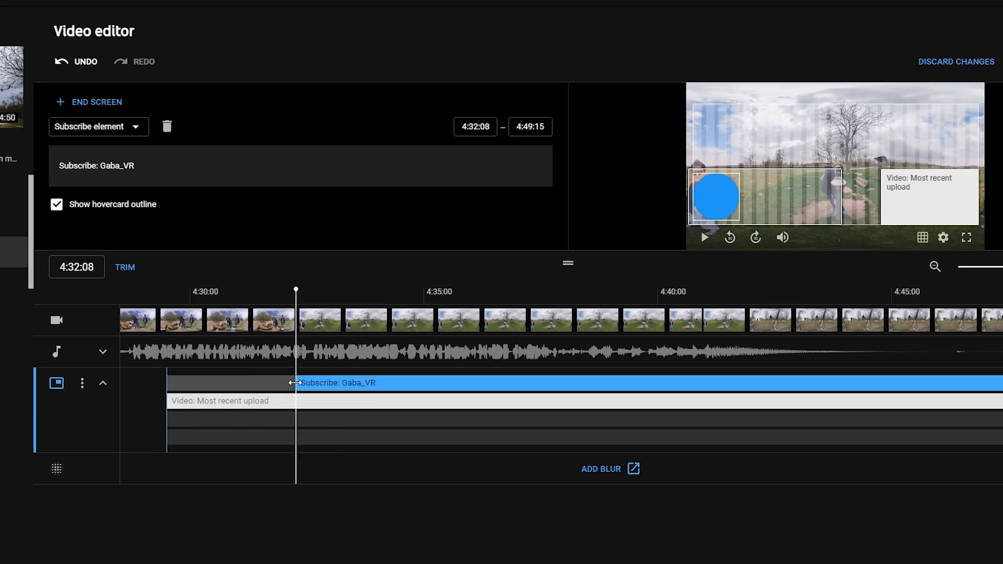
# Align both elements' start times and move the video box to the top-right.
pyautogui.moveTo(294, 383); pyautogui.dragTo(289, 383)
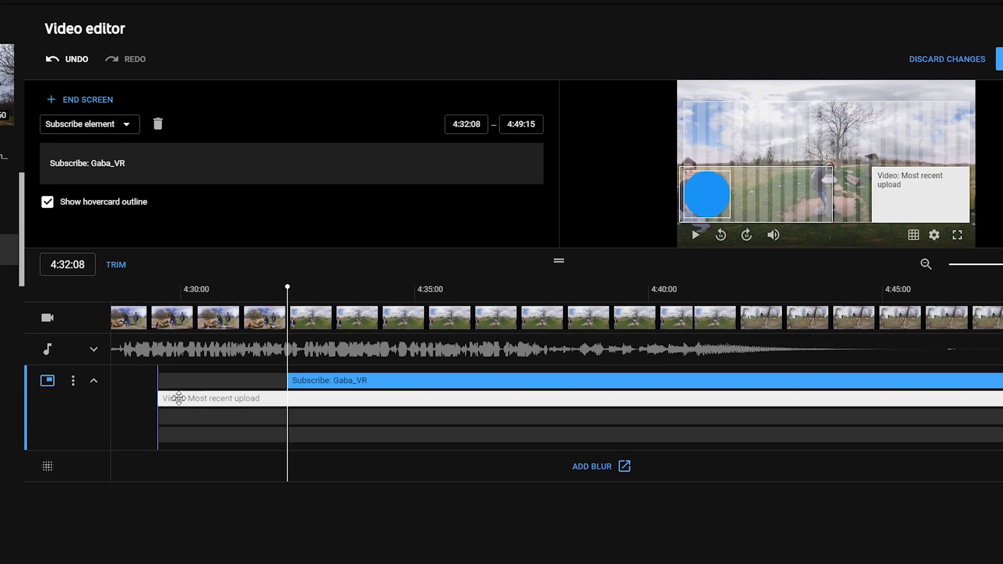
pyautogui.moveTo(164, 400)
pyautogui.mouseDown()
pyautogui.moveTo(392, 403)
pyautogui.moveTo(266, 402)
pyautogui.mouseUp()
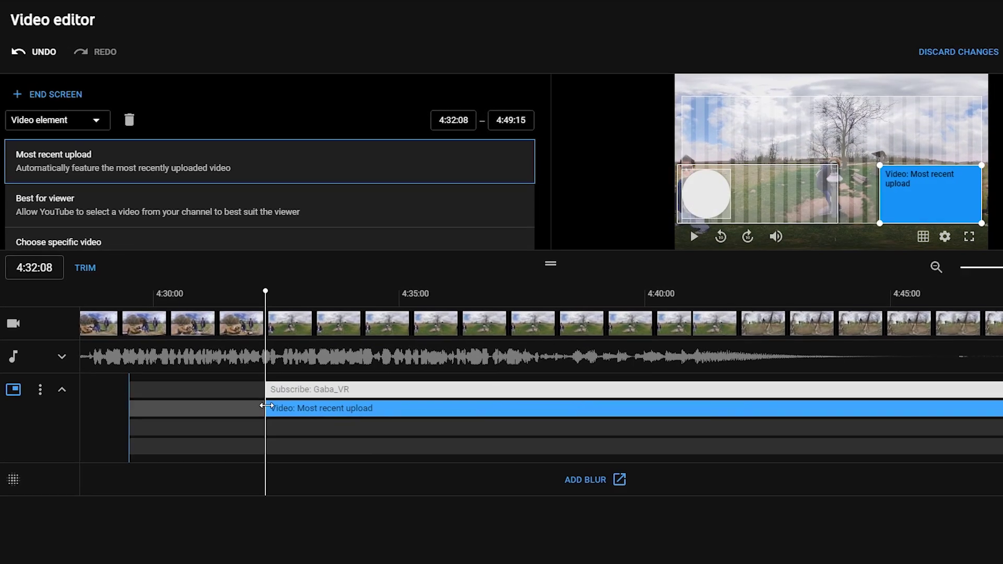
pyautogui.moveTo(924, 197); pyautogui.dragTo(933, 125)
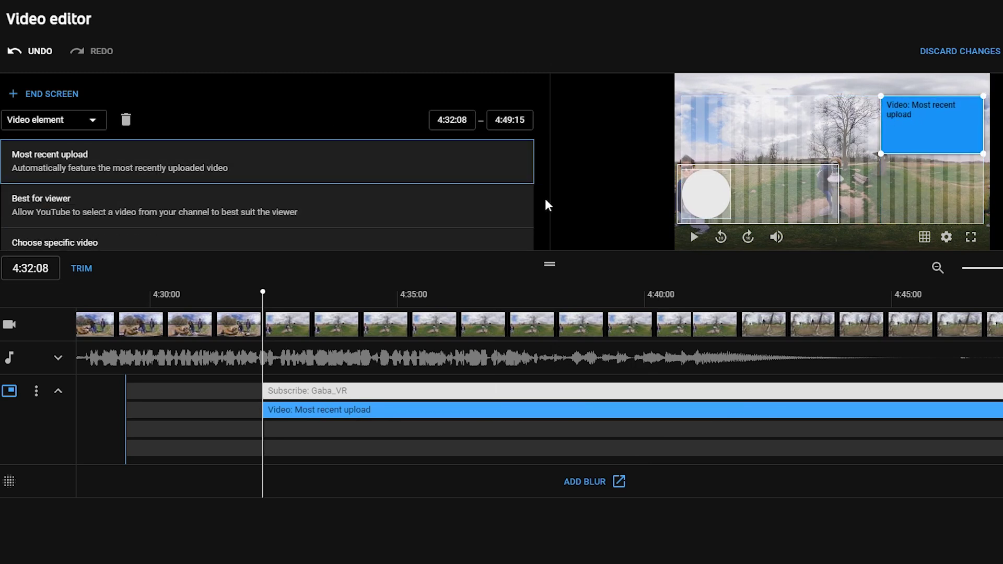
pyautogui.moveTo(550, 264); pyautogui.dragTo(550, 355)
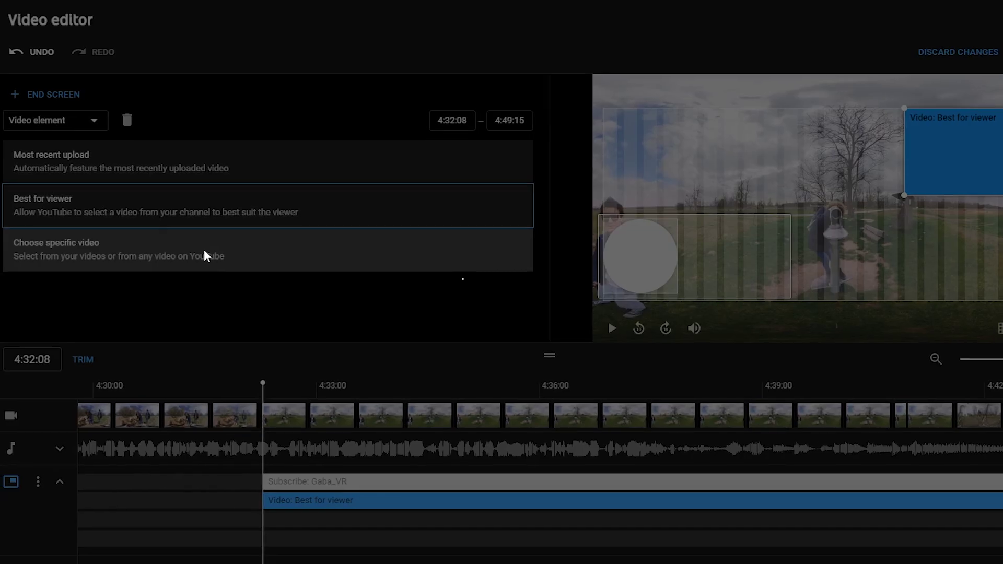
# Feature the Téli kalandok Hévíz-patak canoe video, then preview the end screen playing.
pyautogui.click(204, 250)
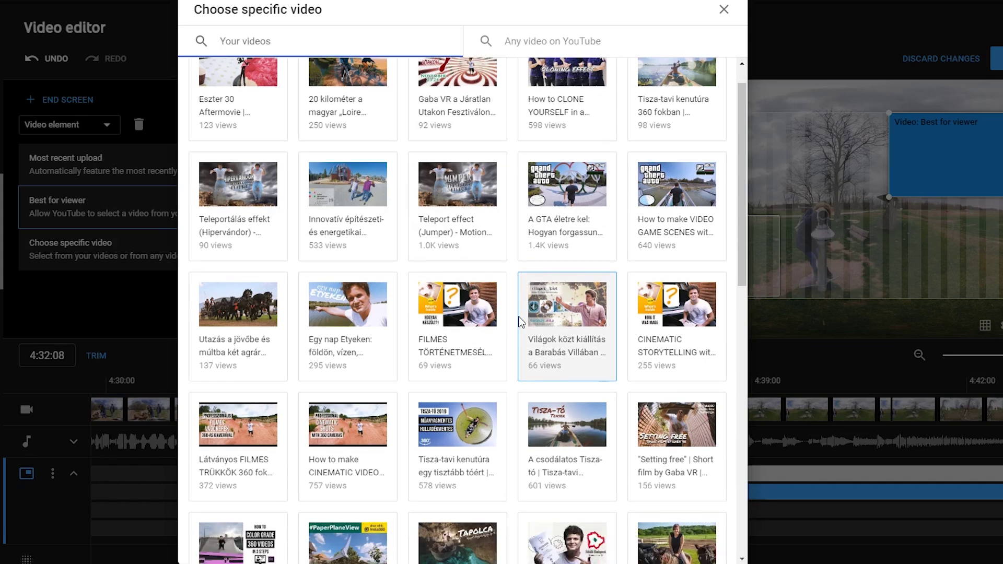
pyautogui.scroll(-3, 517, 313)
pyautogui.scroll(-3, 518, 313)
pyautogui.scroll(-2, 517, 313)
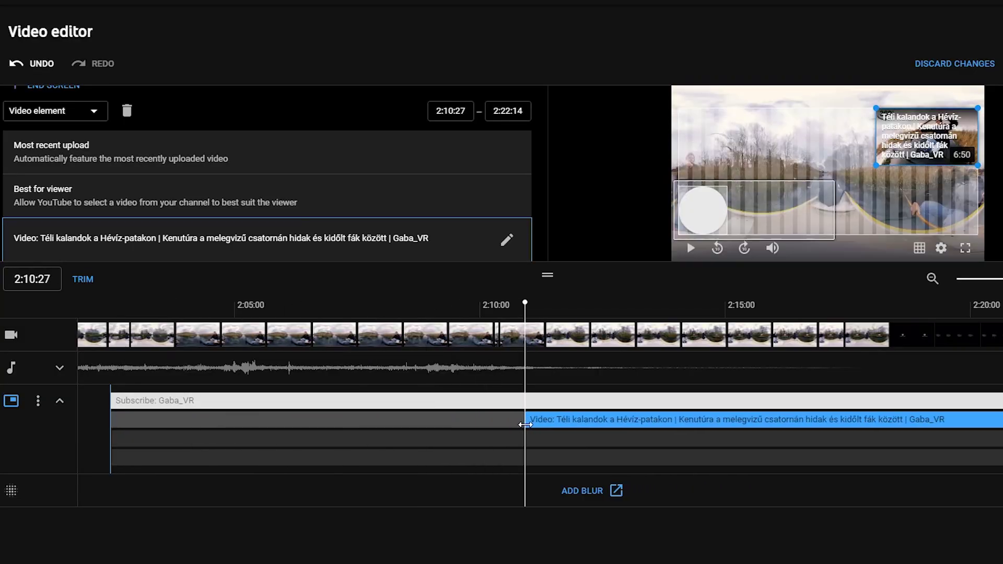
pyautogui.click(429, 305)
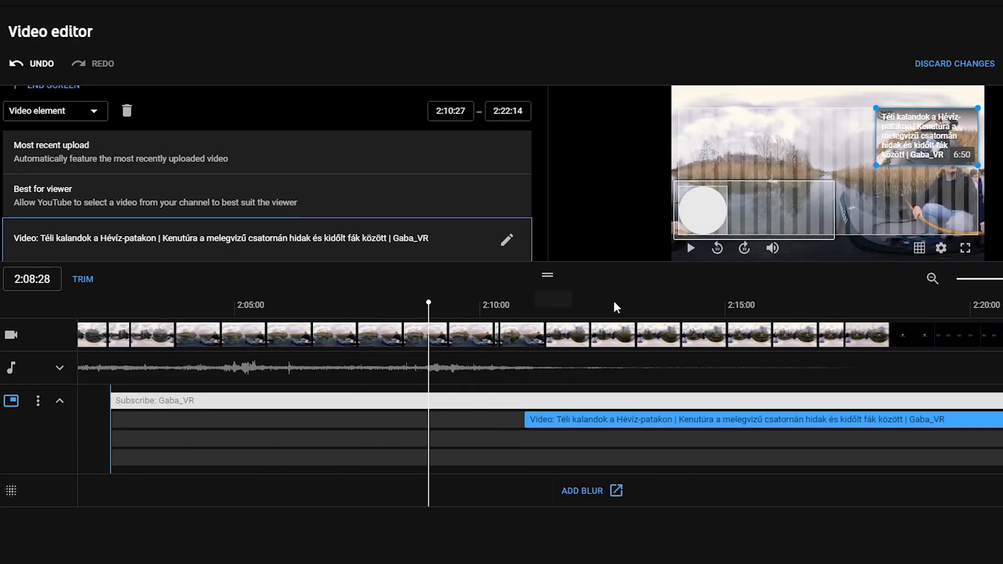
pyautogui.click(690, 249)
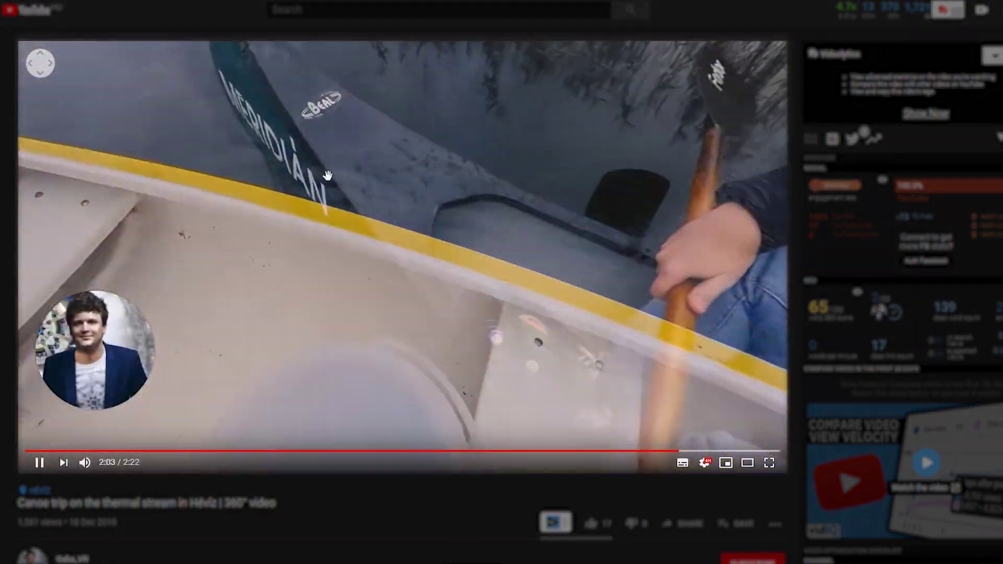
# Pan the 360° view toward the paddler while the end screen elements appear.
pyautogui.moveTo(327, 175)
pyautogui.mouseDown()
pyautogui.moveTo(455, 255)
pyautogui.moveTo(700, 217)
pyautogui.mouseUp()
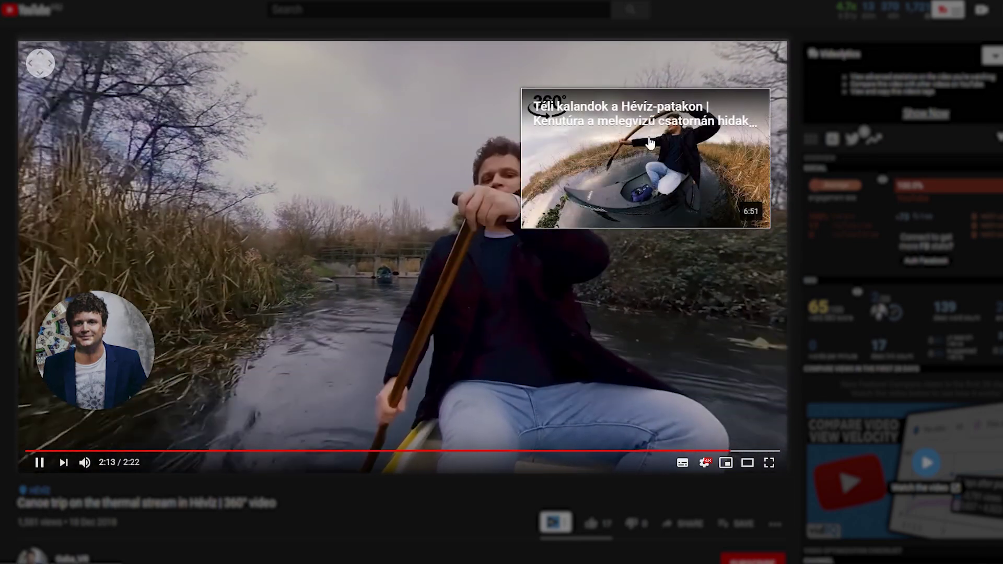
pyautogui.moveTo(549, 235)
pyautogui.mouseDown()
pyautogui.moveTo(405, 141)
pyautogui.moveTo(287, 320)
pyautogui.mouseUp()
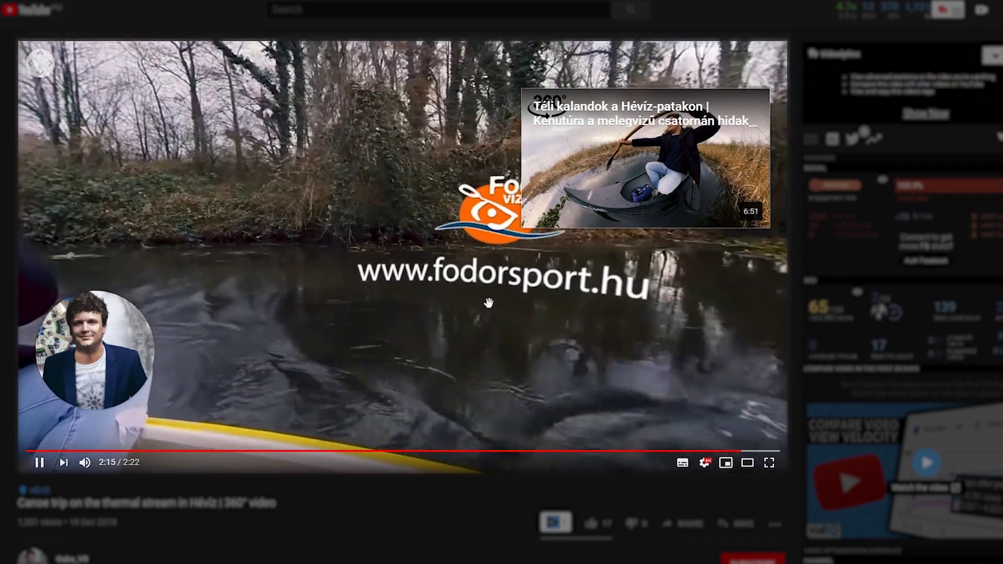